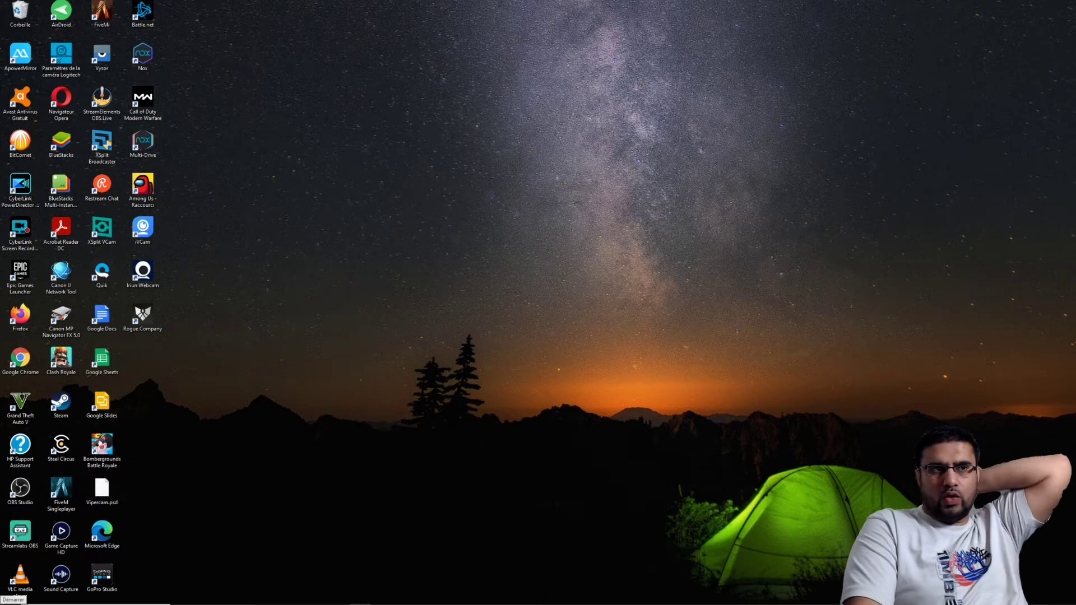
Step: Launch OBS Studio (64bit) from the Start menu search, triggering the missing Qt5Gui.dll error
click(12, 603)
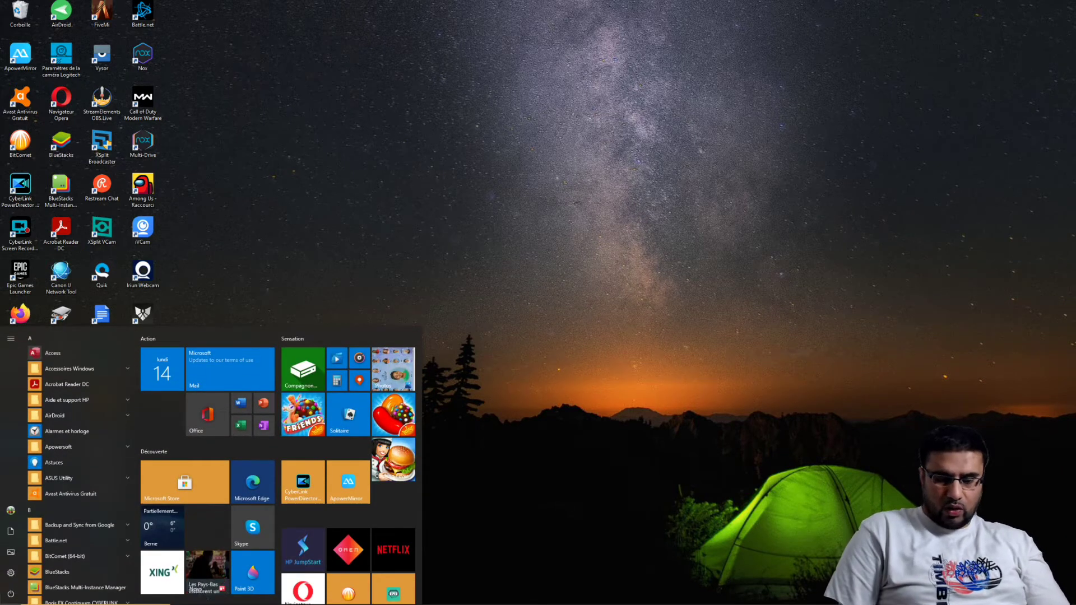
text(obs)
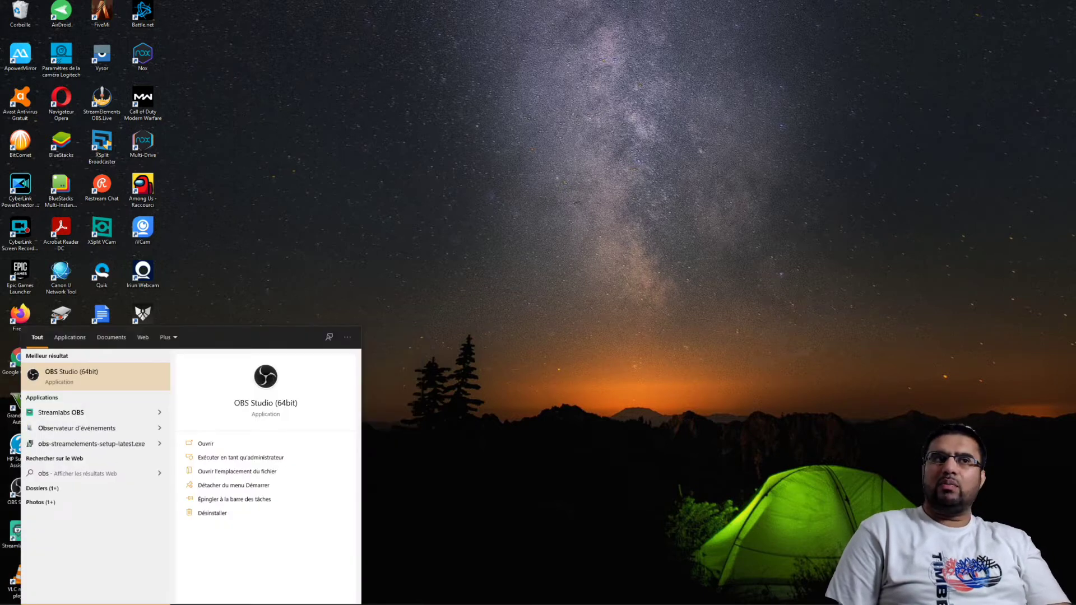
key(Return)
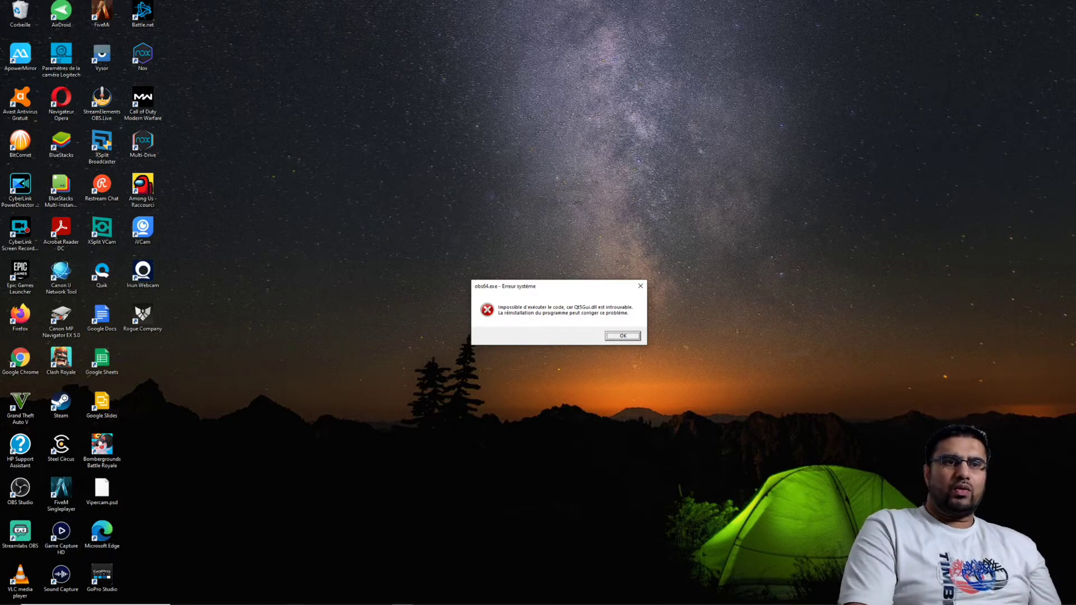
Step: In Chrome, move the error dialog aside and search DLL-files.com for qt5gui
click(337, 586)
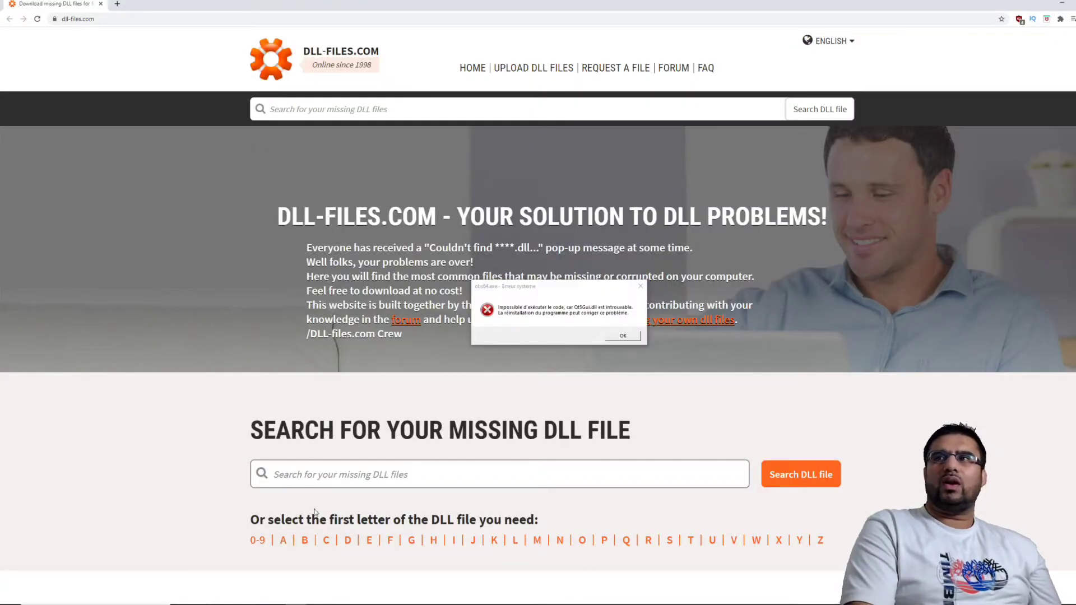
drag(535, 288, 591, 424)
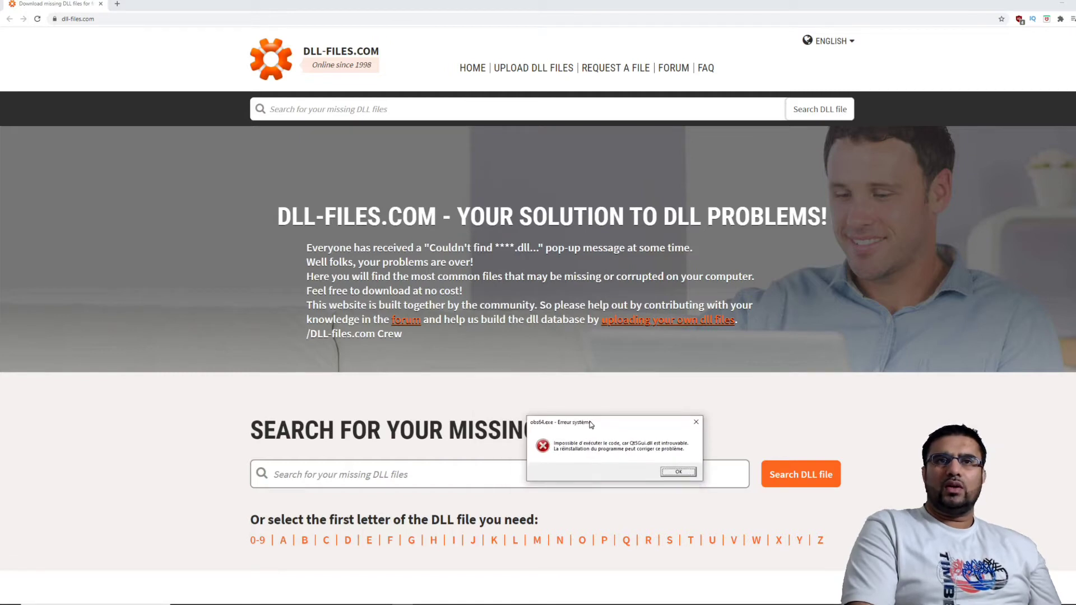
click(394, 109)
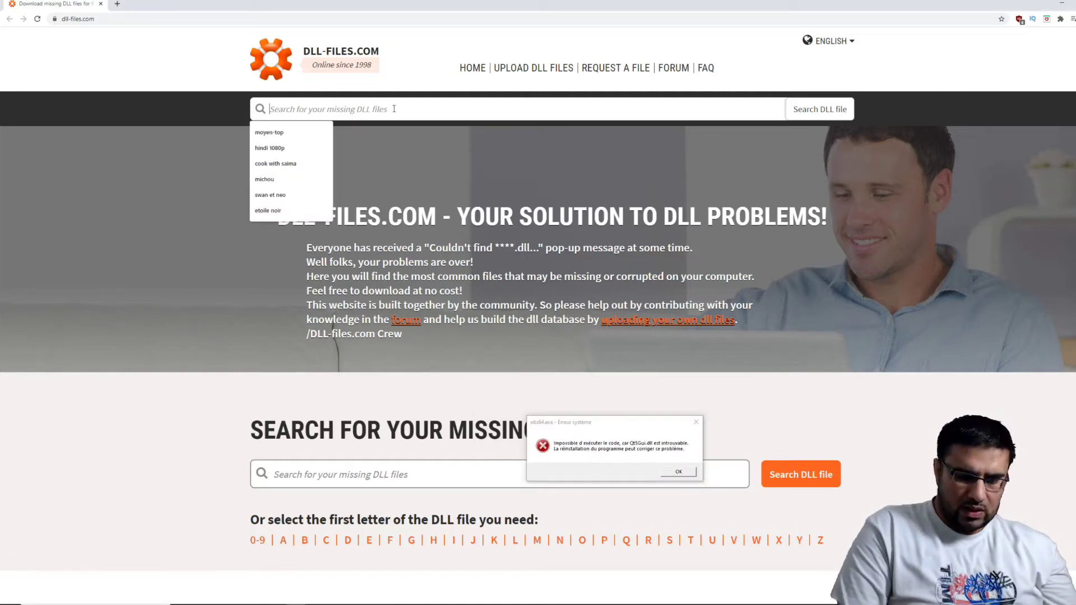
text(q)
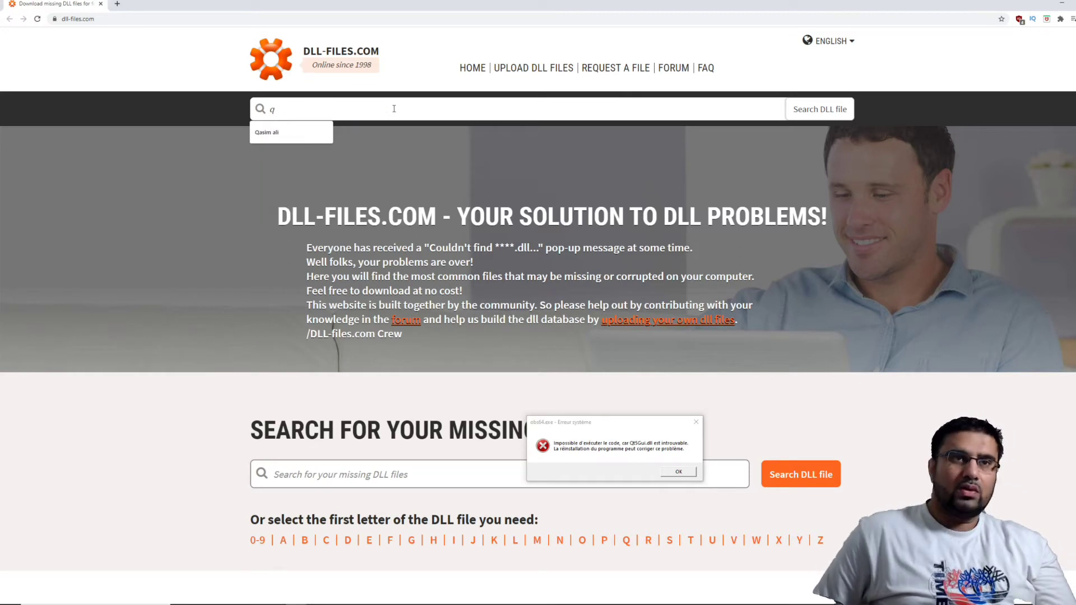
text(z)
key(BackSpace)
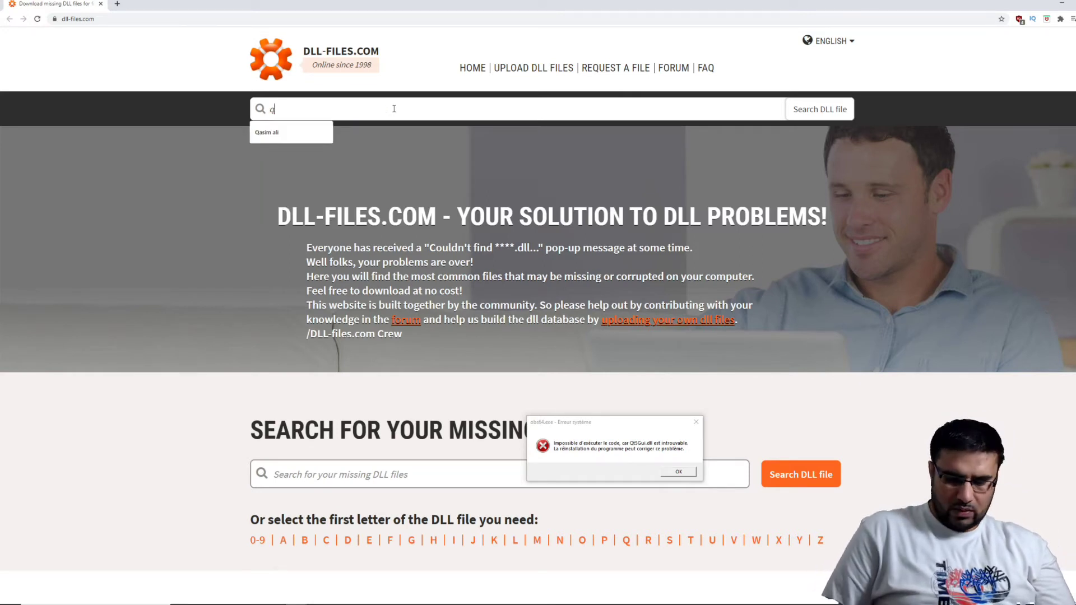
text(t5)
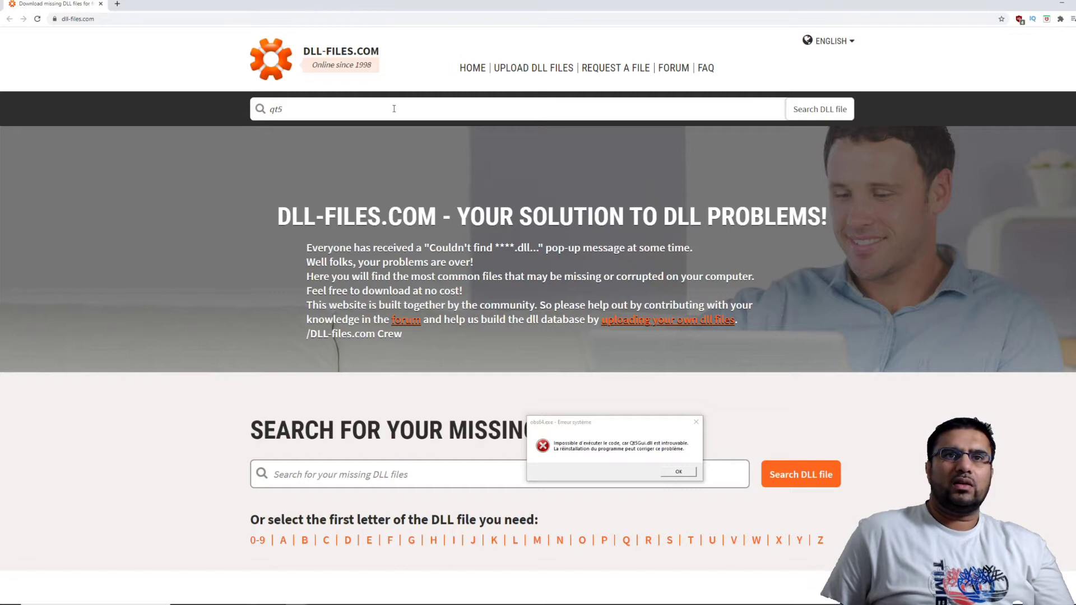
text(gui)
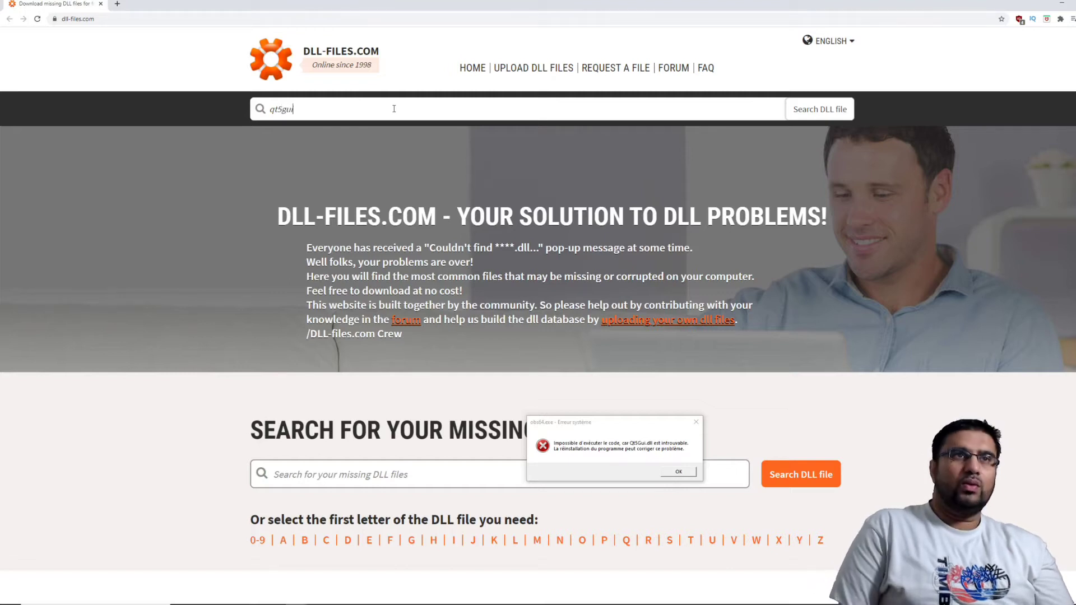
key(Return)
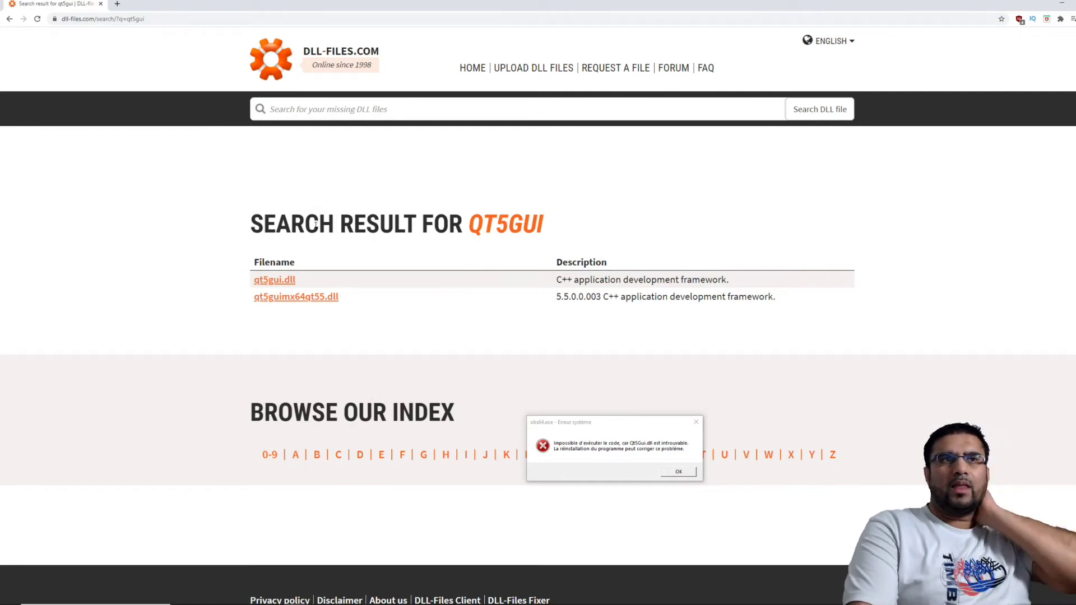
Step: Open the qt5gui.dll result and scroll to its versions list, starting with 5.14.2.0 64-bit
click(289, 282)
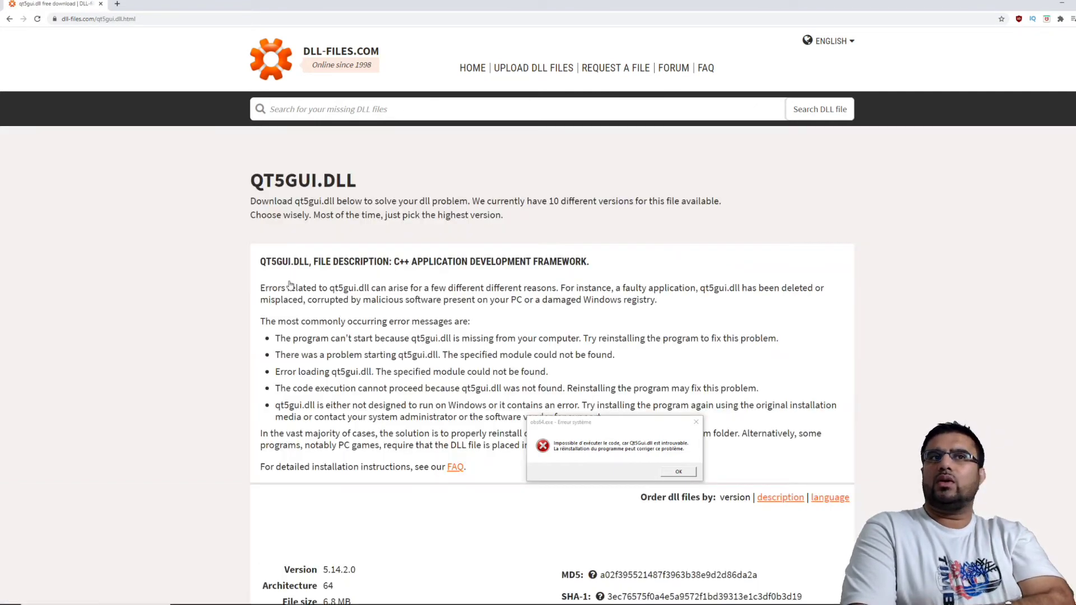
scroll(552, 296, down, 2)
scroll(552, 297, down, 2)
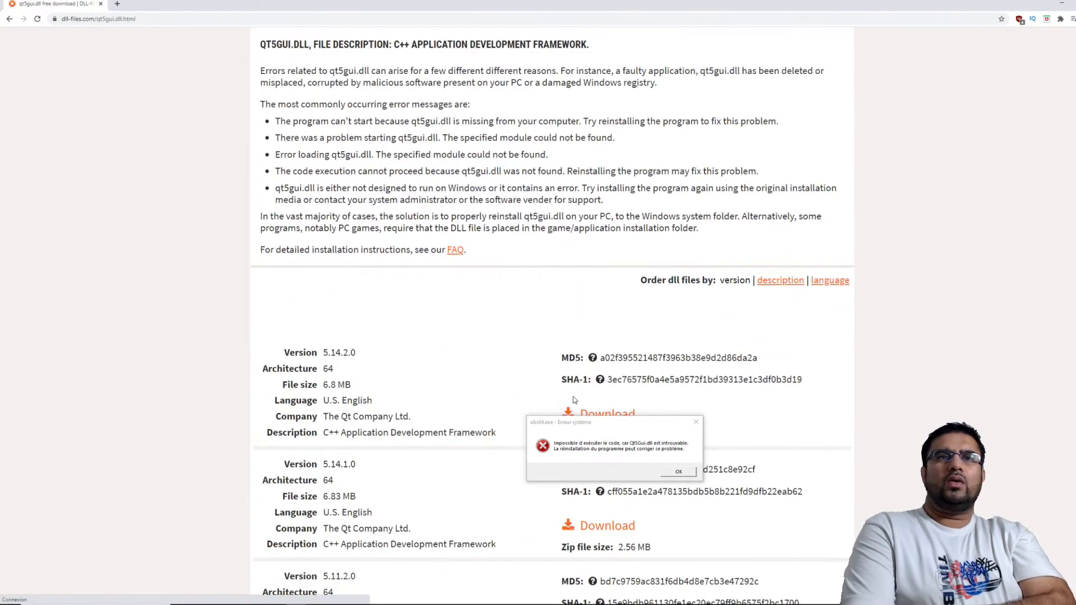
drag(588, 423, 863, 267)
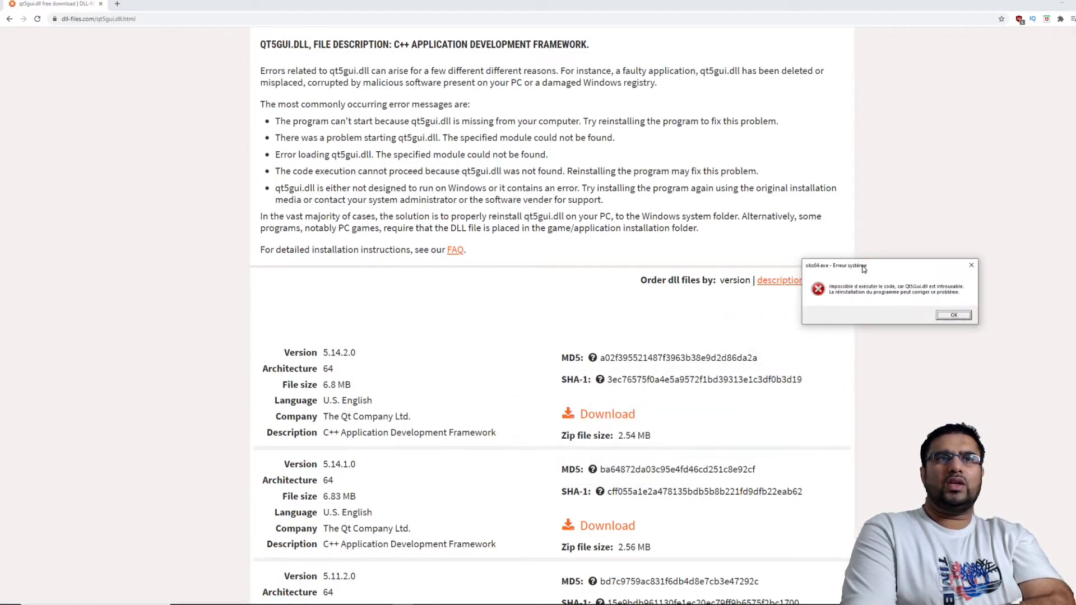
scroll(517, 367, down, 2)
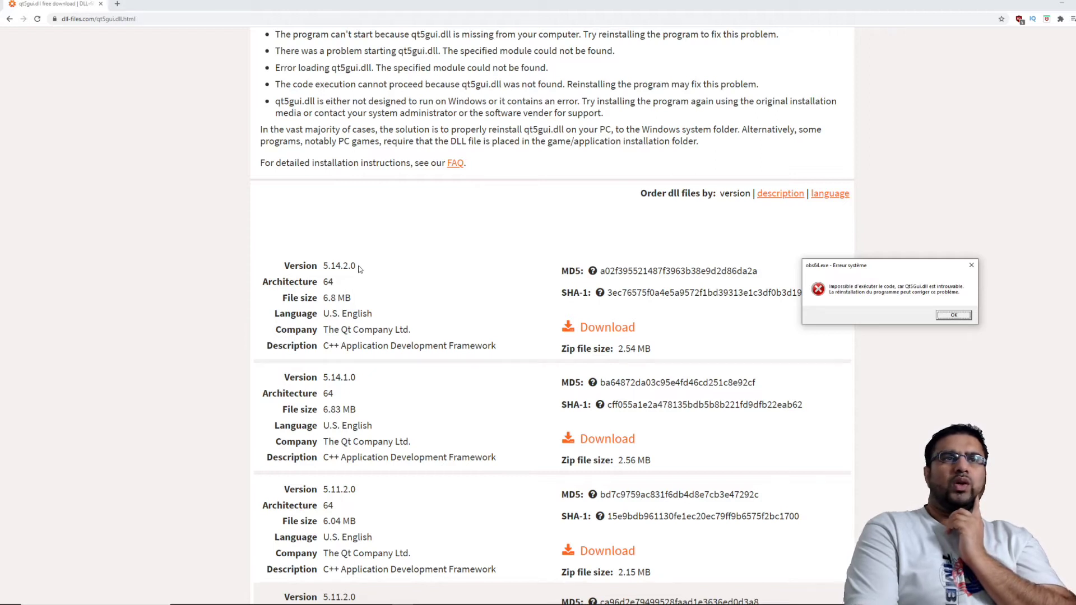
scroll(359, 269, down, 3)
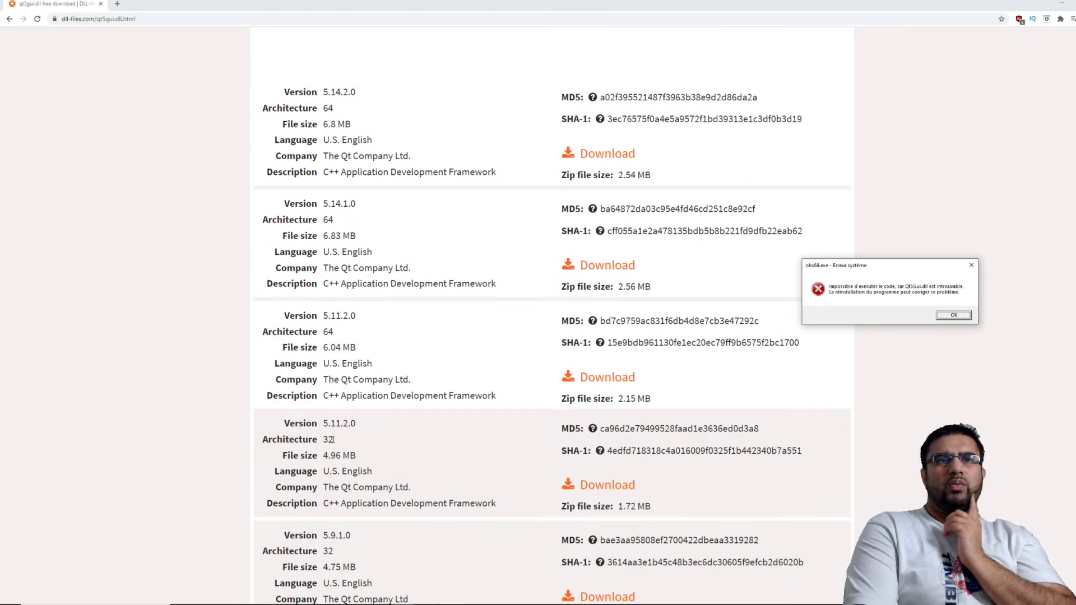
scroll(352, 185, up, 2)
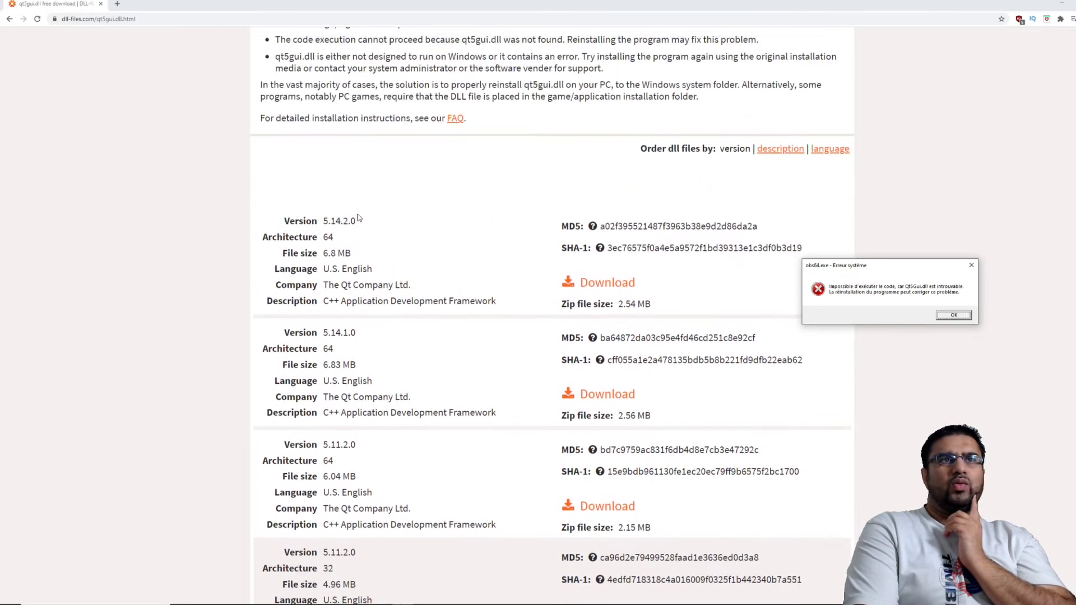
Step: Download the 64-bit 5.14.2.0 qt5gui.dll and open the resulting qt5gui.zip archive
click(601, 285)
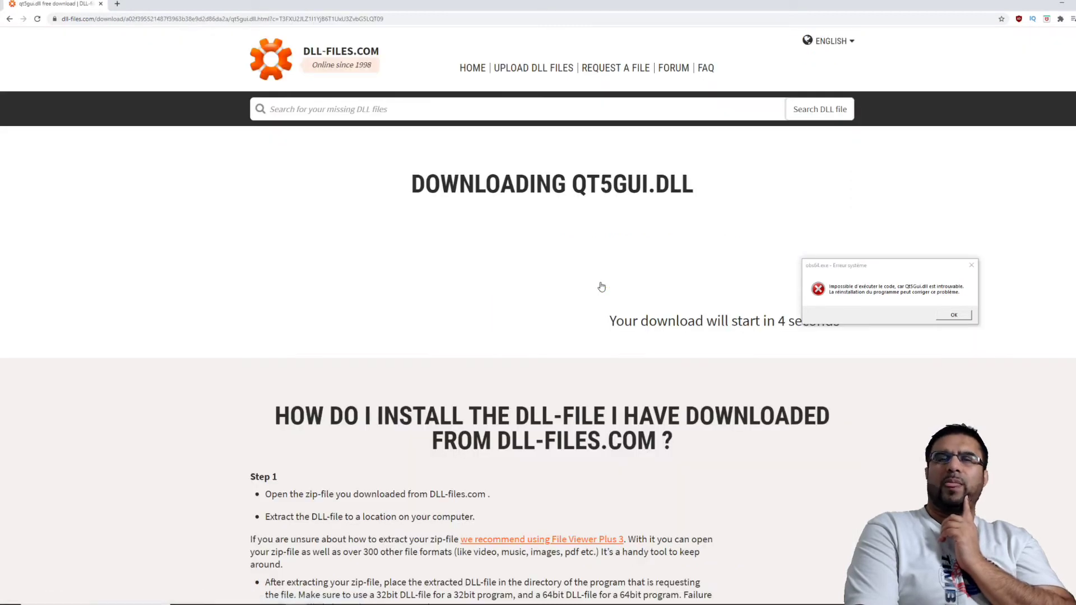
drag(875, 269, 942, 358)
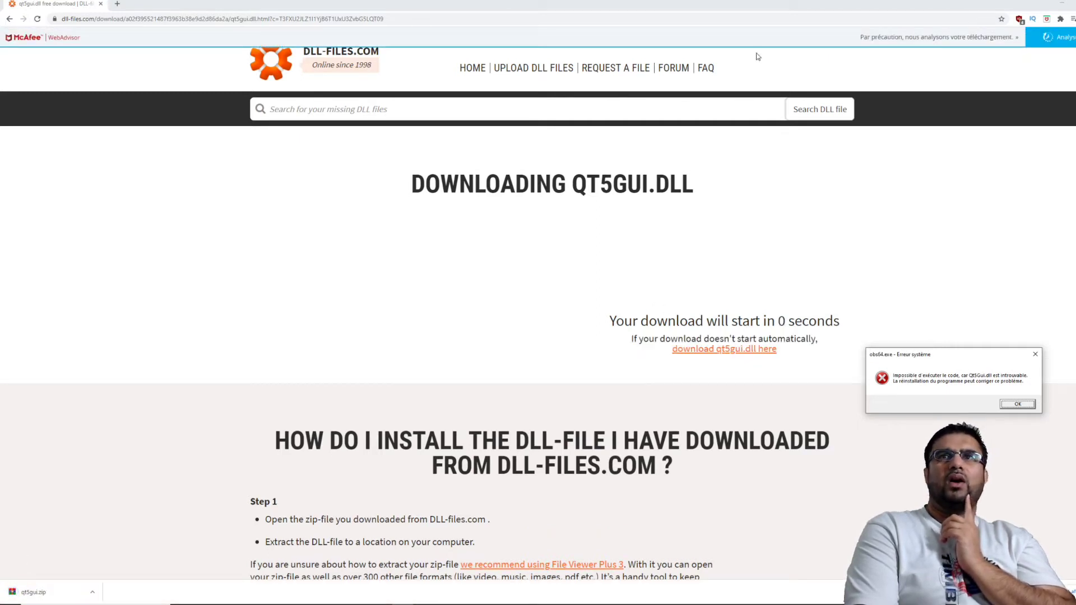
click(699, 353)
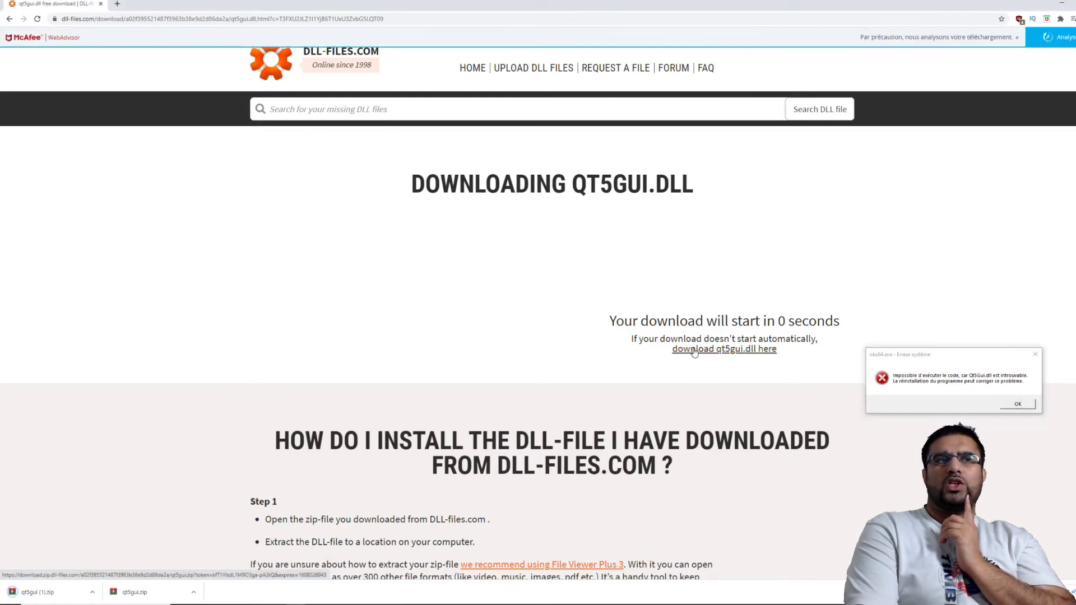
click(138, 596)
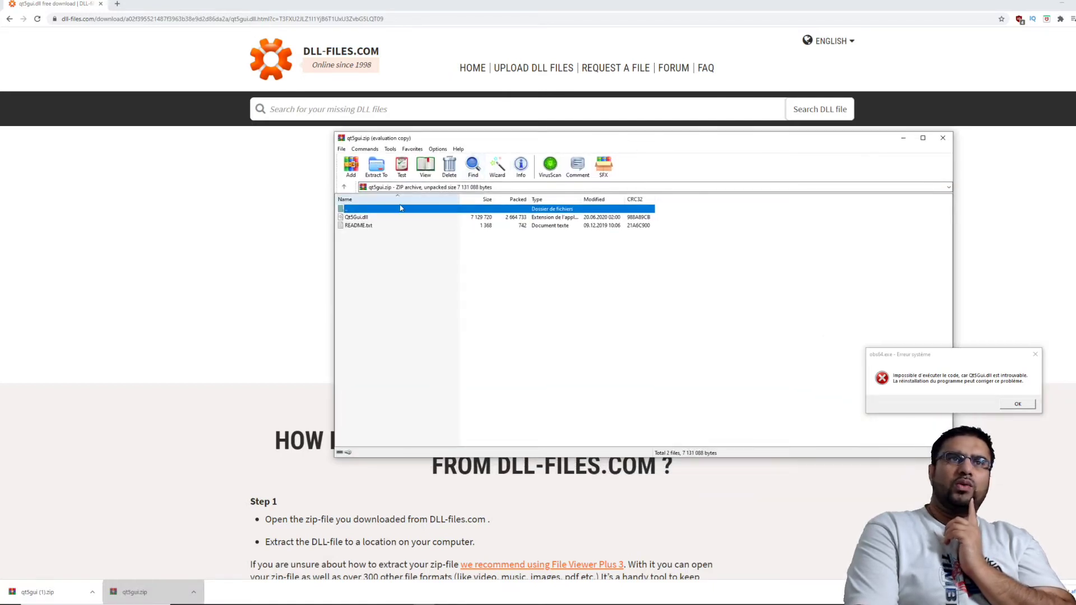
Step: Arrange the System32 Explorer window and the qt5gui.zip archive window side by side
click(1060, 4)
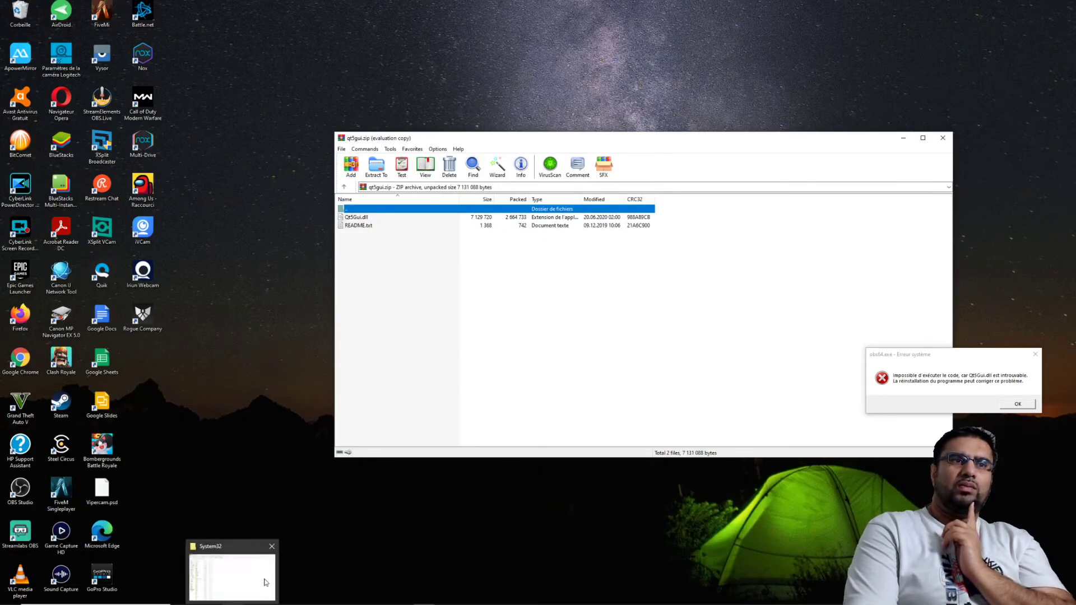
click(253, 577)
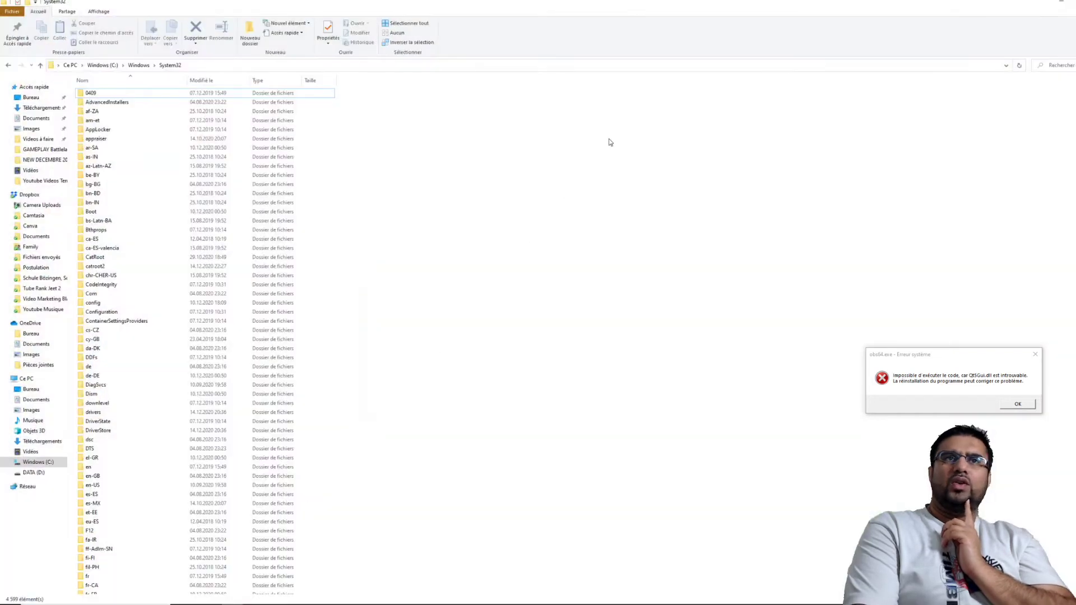
double_click(811, 4)
drag(684, 146, 401, 90)
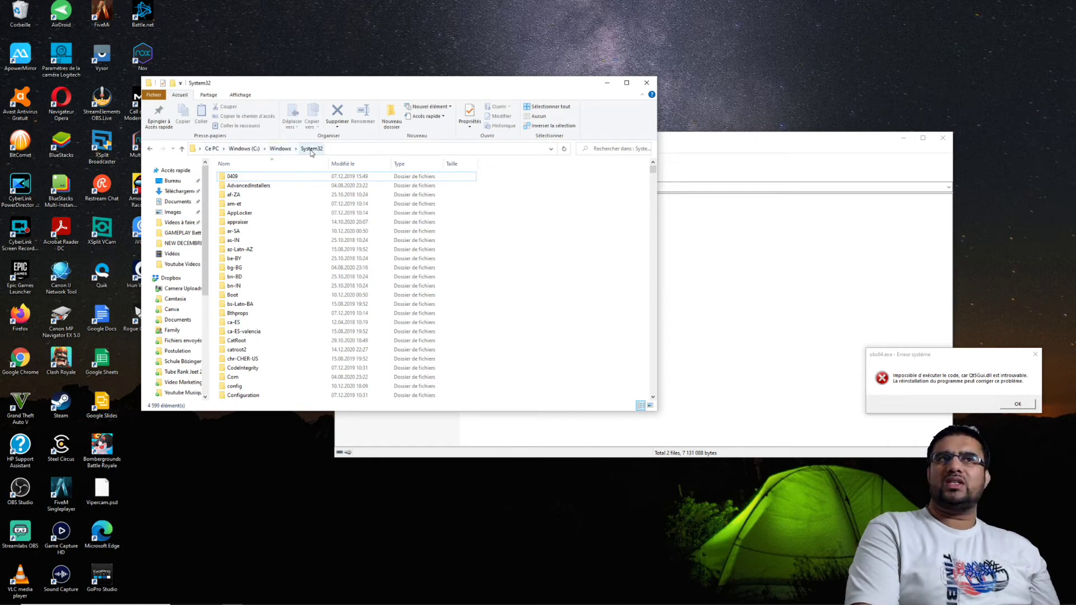
drag(739, 146, 977, 117)
Step: Copy Qt5Gui.dll from the archive into System32, granting administrator permission
click(595, 189)
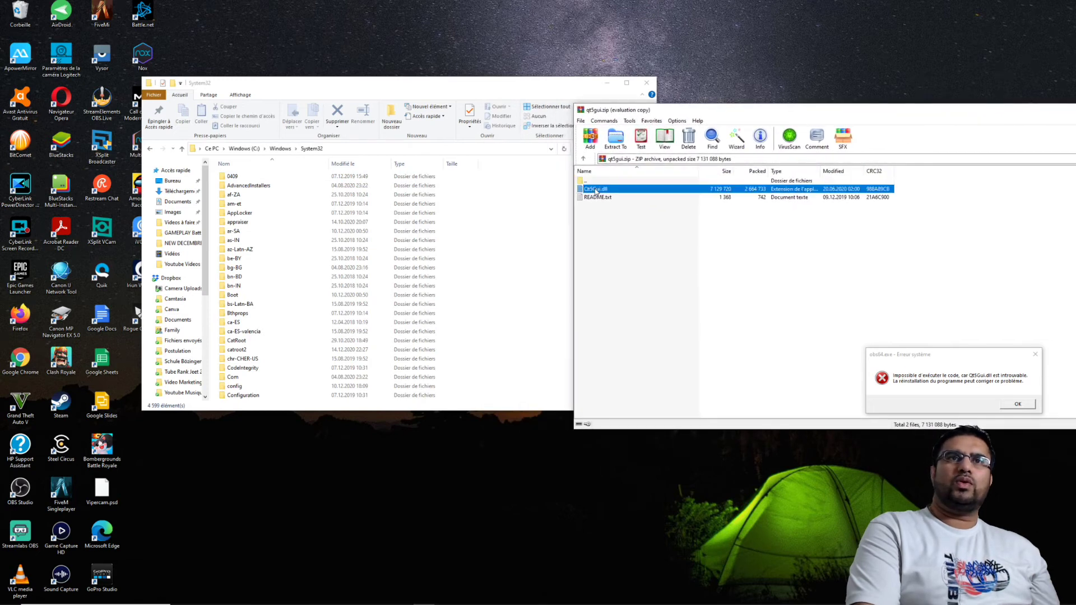
drag(595, 190, 490, 267)
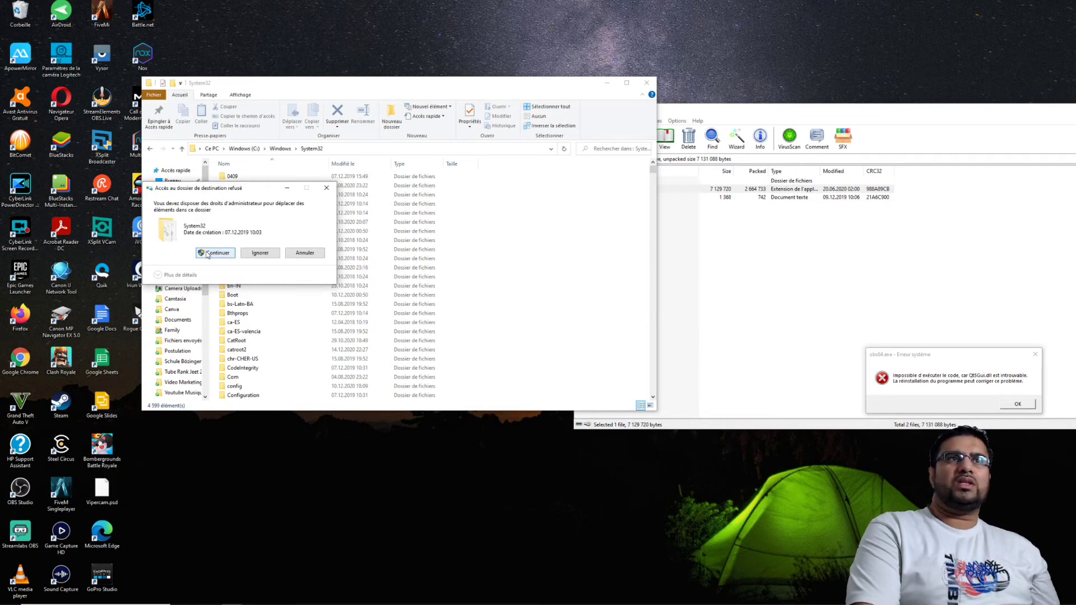
click(216, 253)
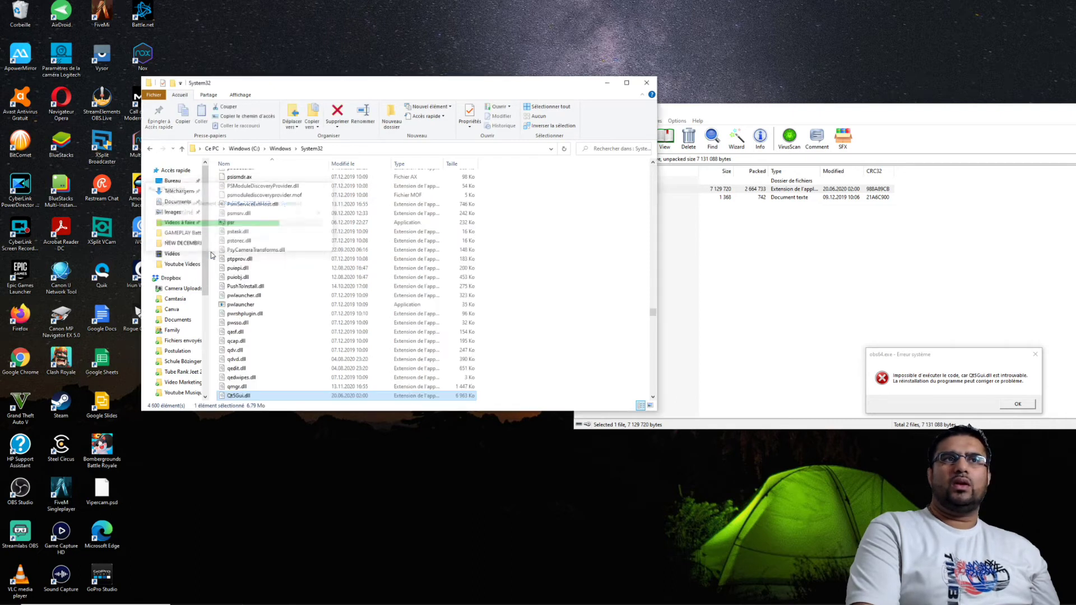
click(588, 207)
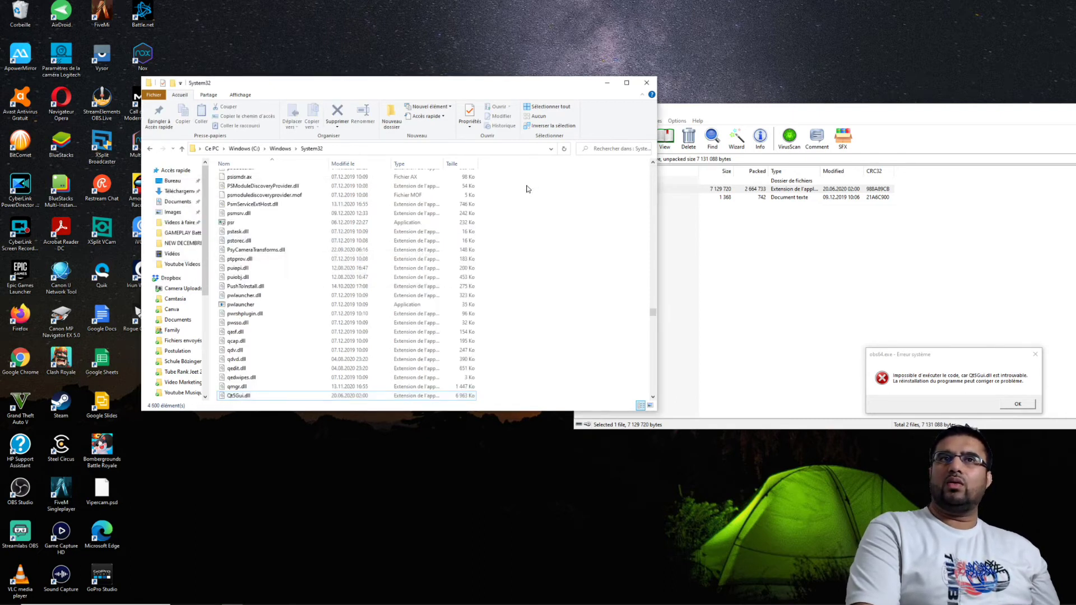
Step: Dismiss the old error, relaunch OBS Studio without errors, maximize it, then minimize it
click(1018, 404)
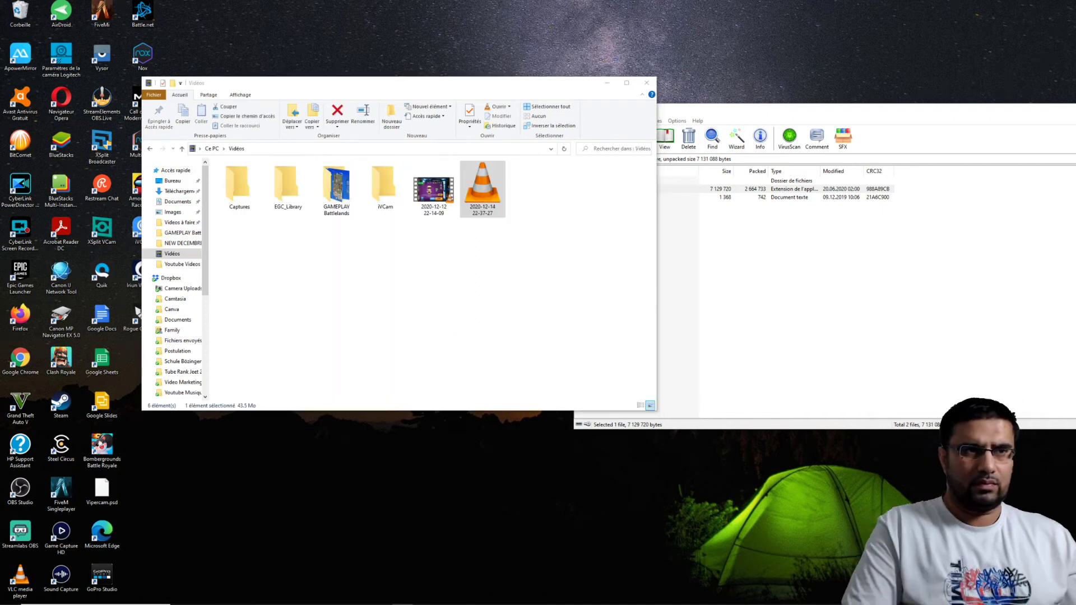
key(super)
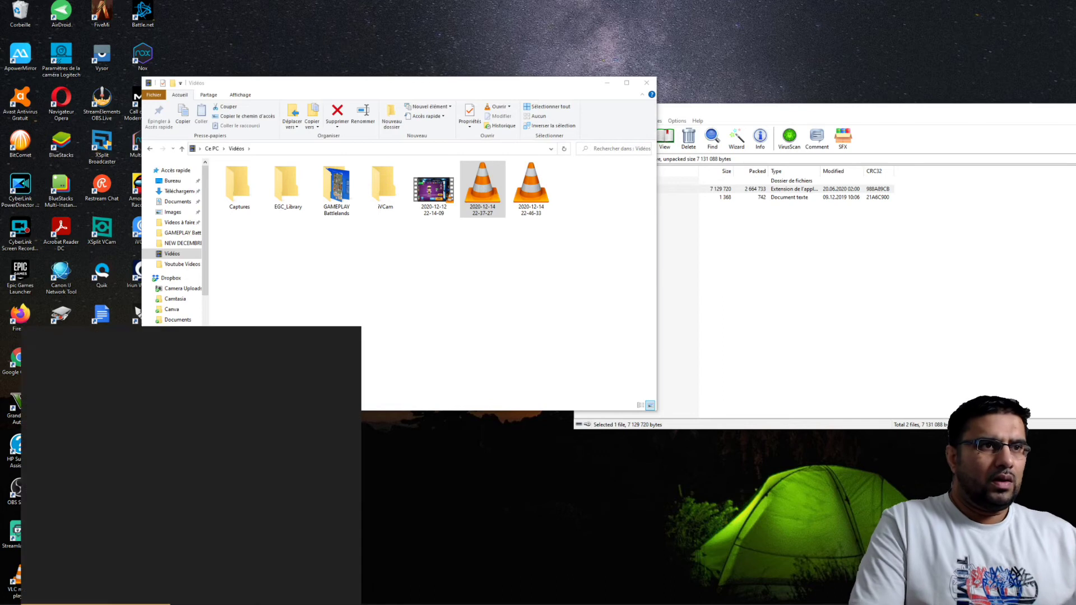
text(oba)
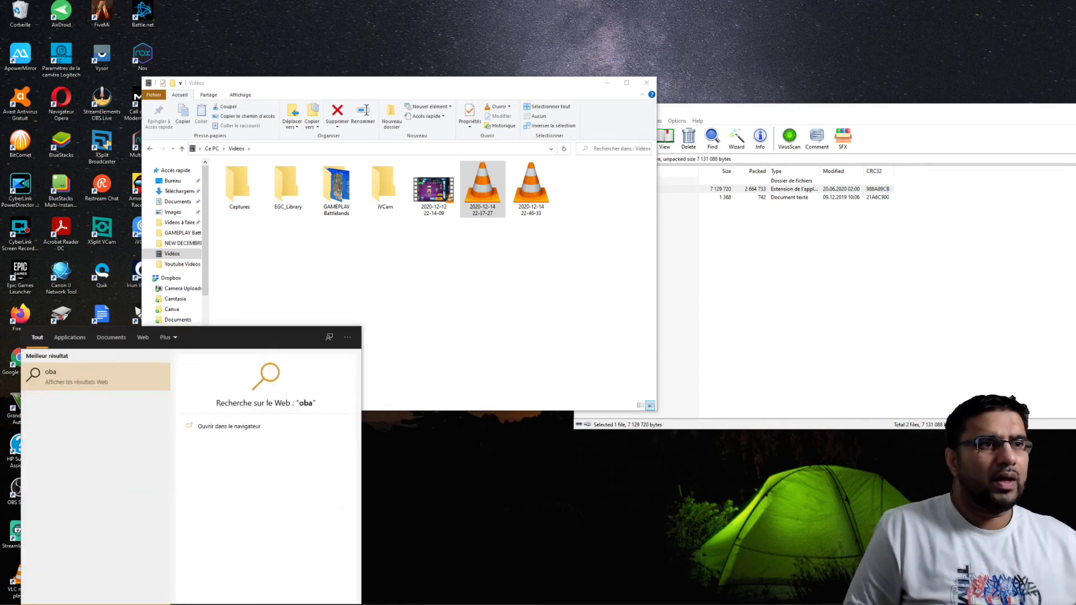
key(BackSpace)
text(s)
key(Return)
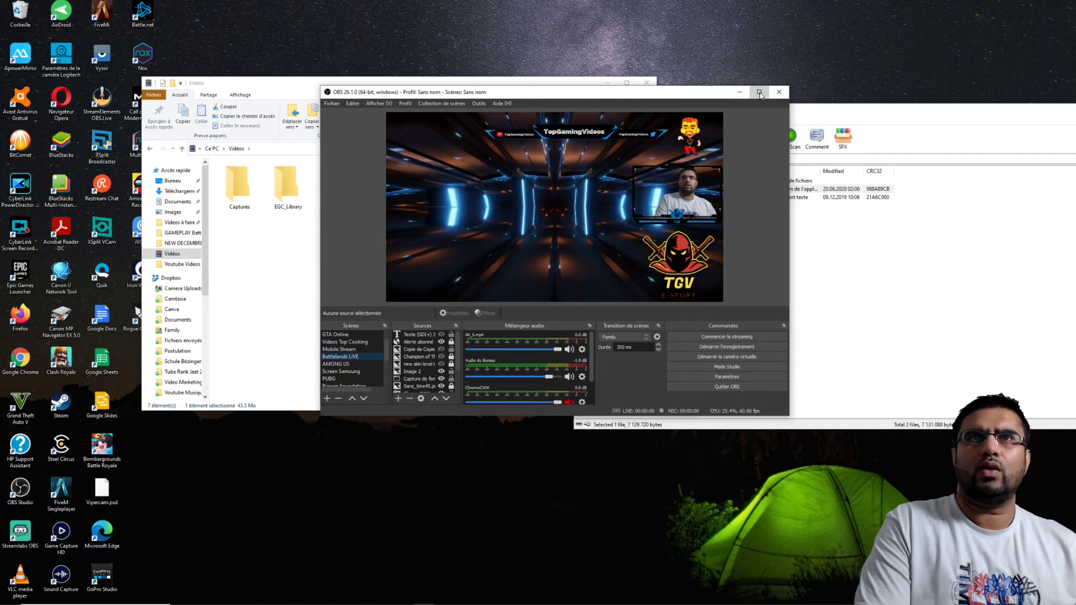
click(759, 93)
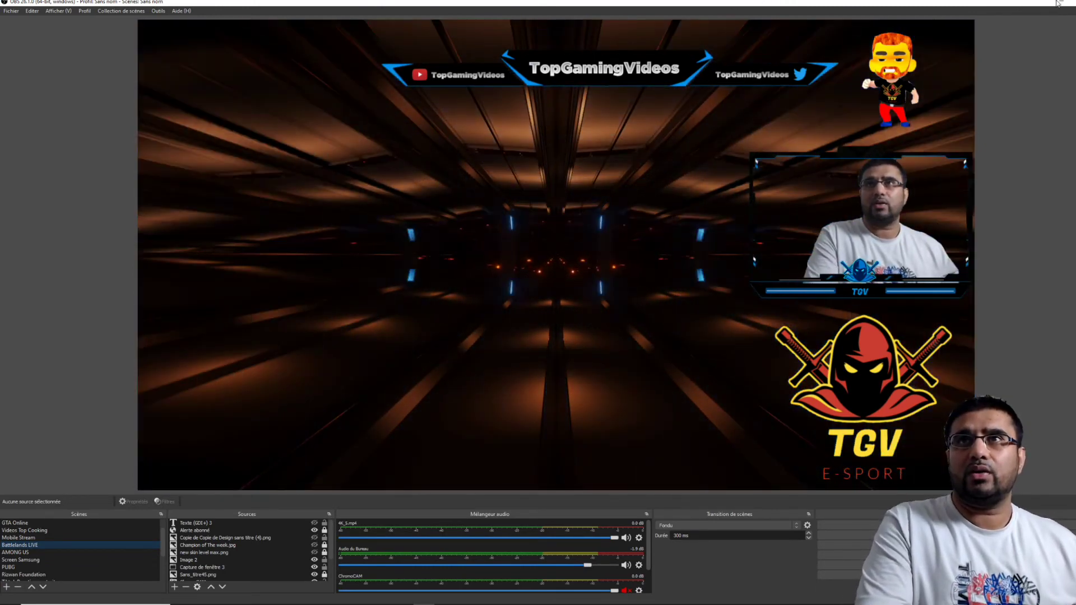
click(1060, 3)
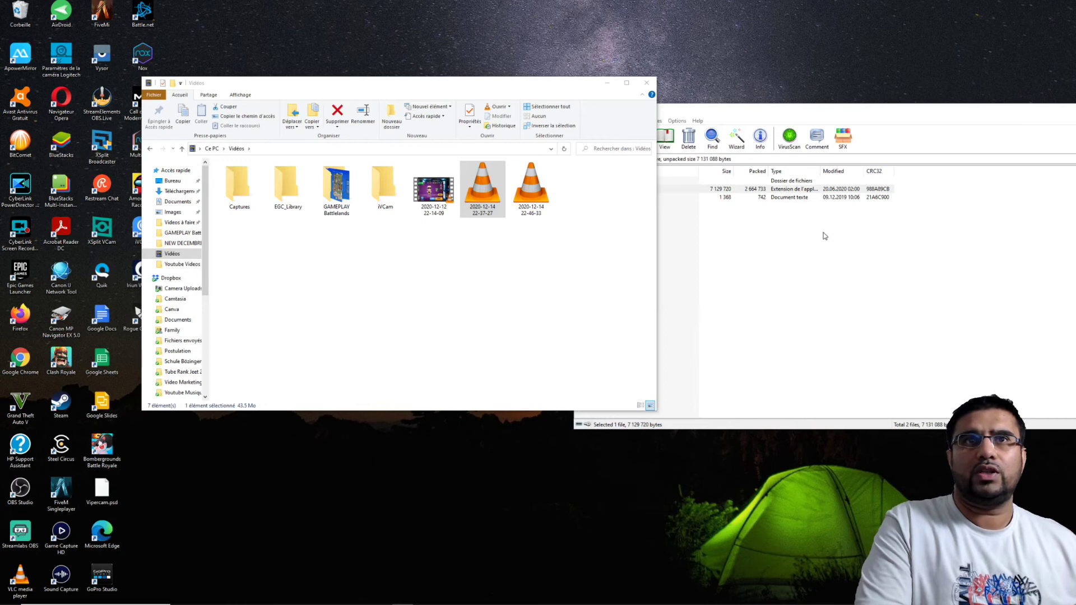
Step: Close File Explorer, centre the qt5gui.zip window, and return to the Qt5Gui.dll download page
click(826, 235)
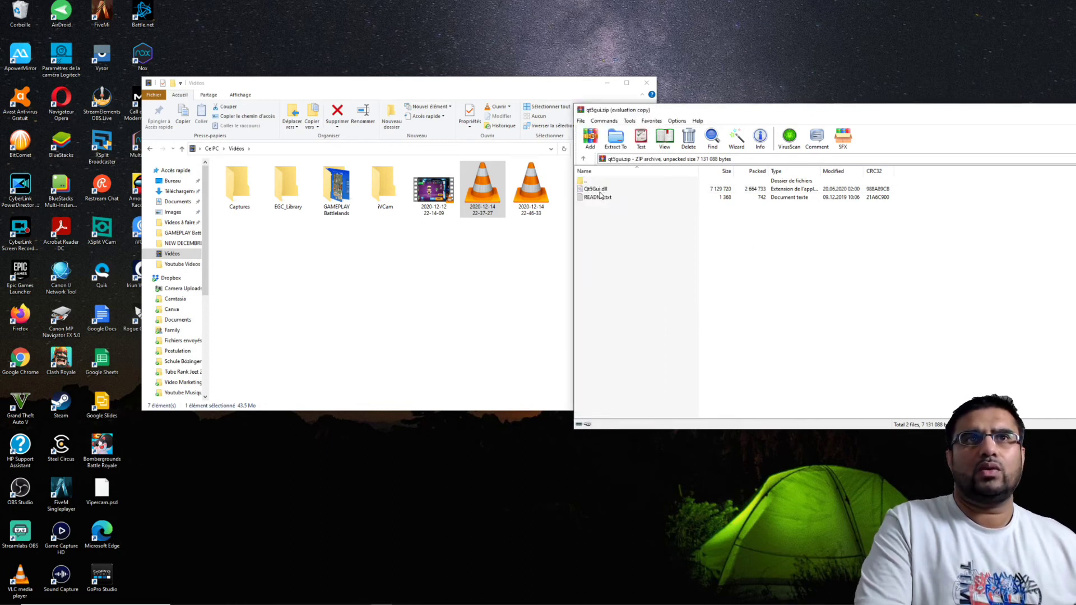
click(498, 285)
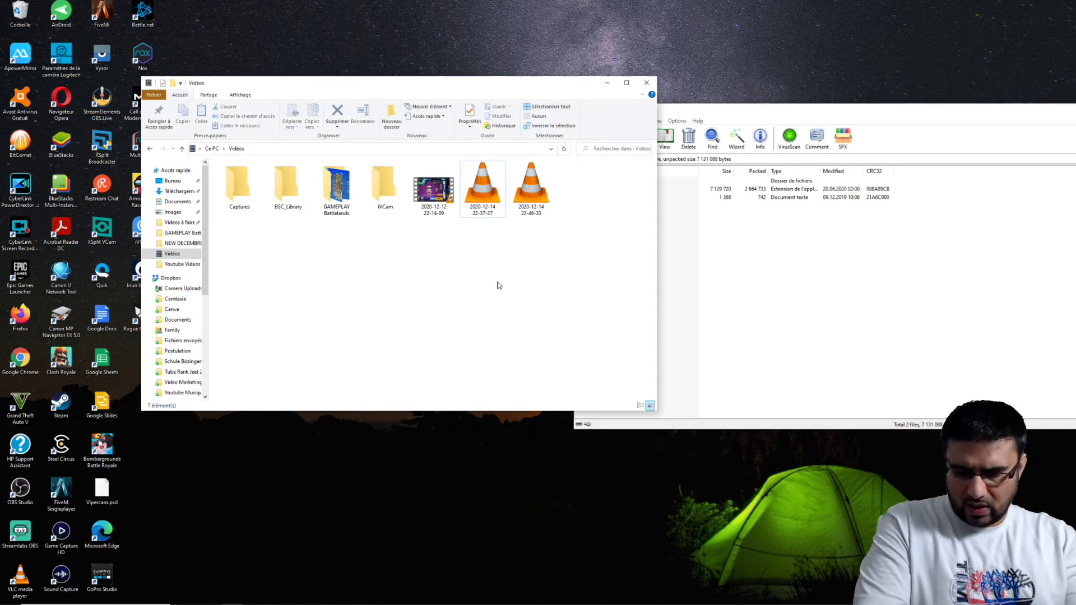
key(alt+Left)
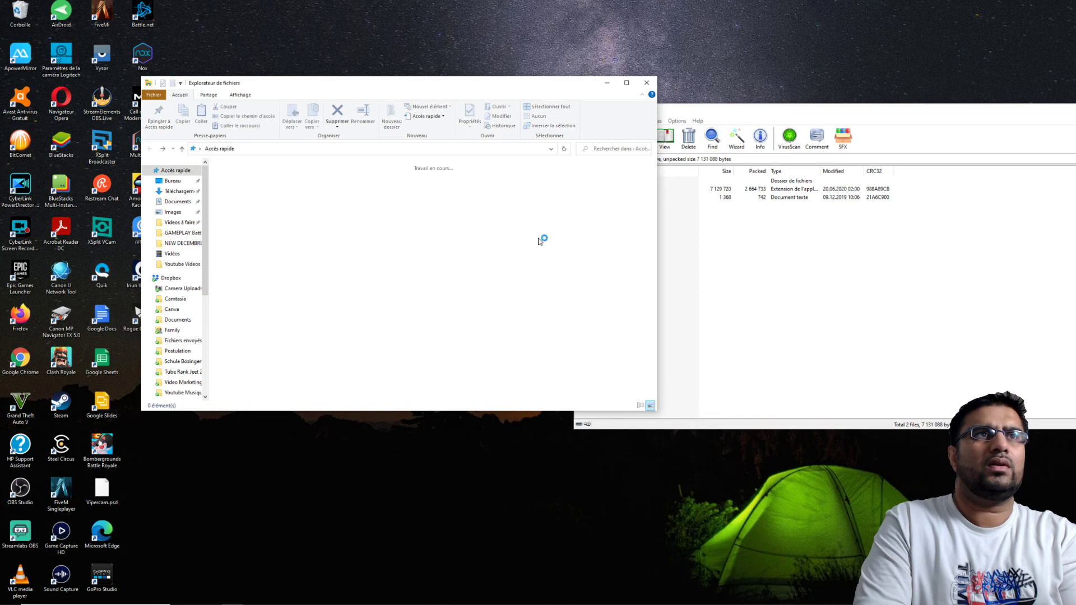
click(644, 84)
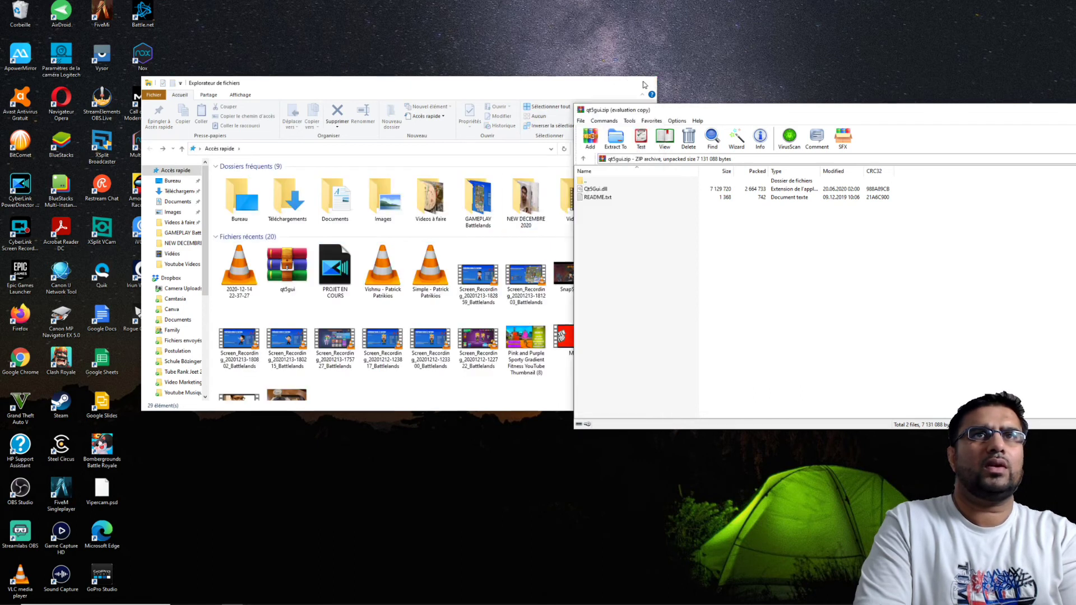
drag(772, 111, 442, 129)
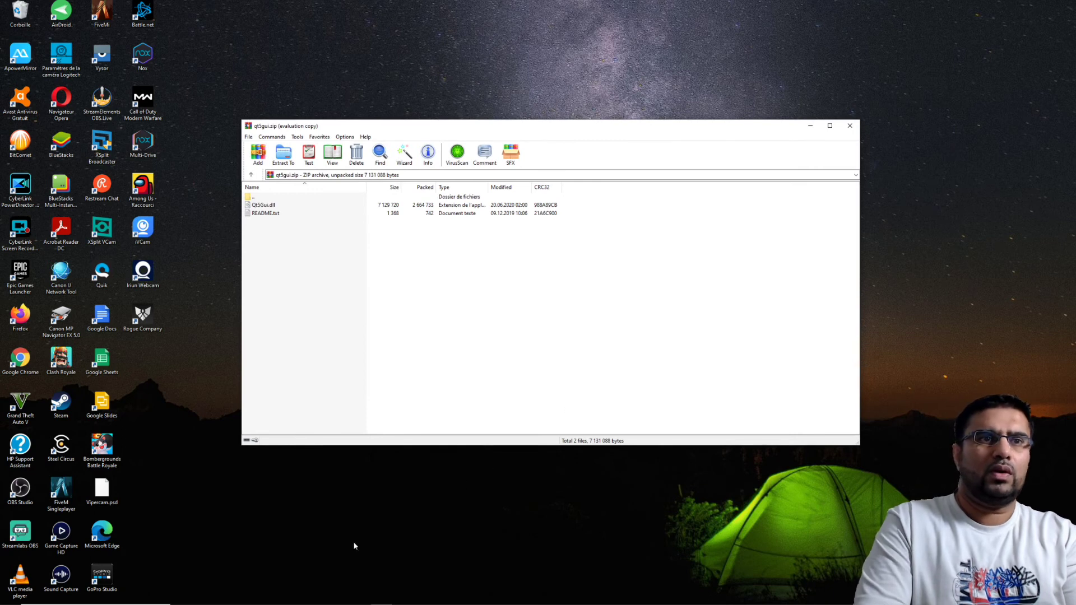
mouse_move(295, 602)
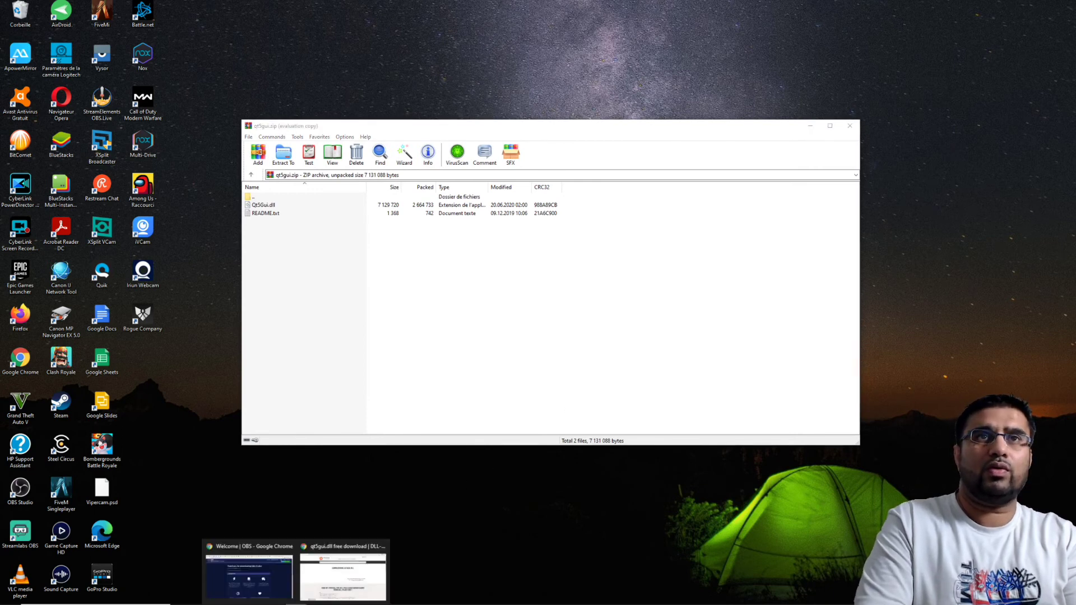
click(335, 578)
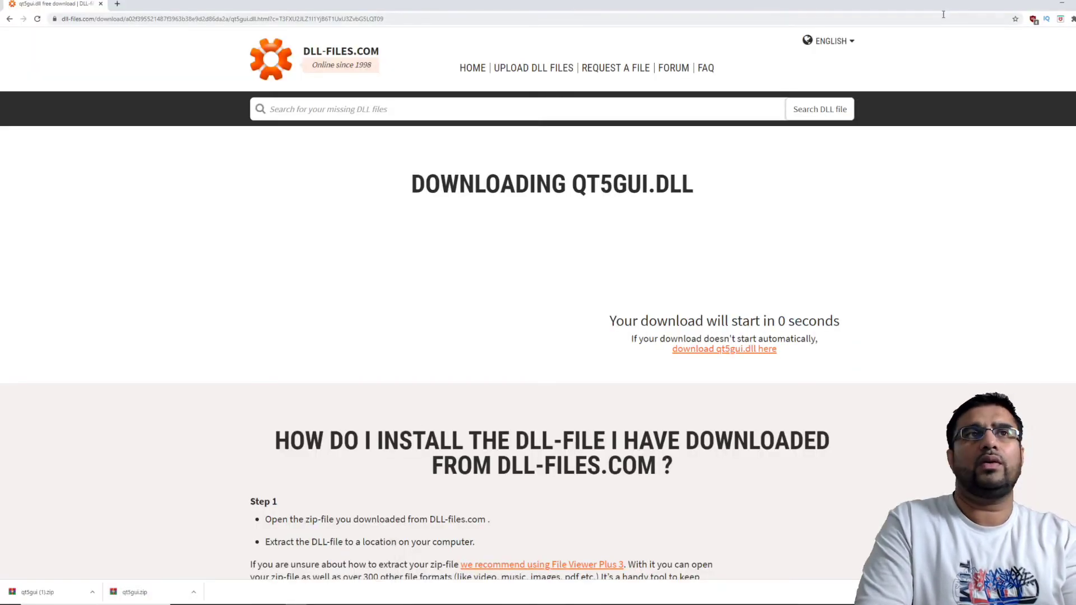